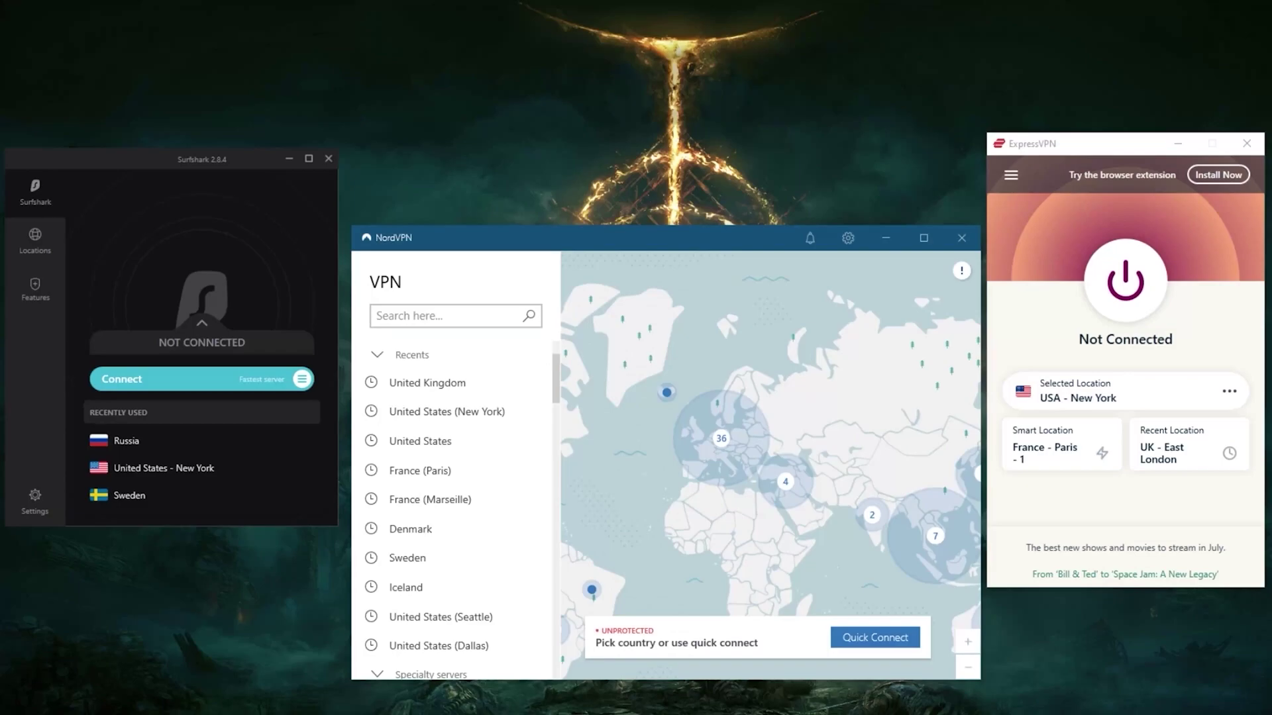
Step: Bring the unloaded hotstar.com/in page forward in Chrome while ExpressVPN stays Not Connected
{"action": "left_click_drag", "start_coordinate": [803, 396], "coordinate": [726, 305]}
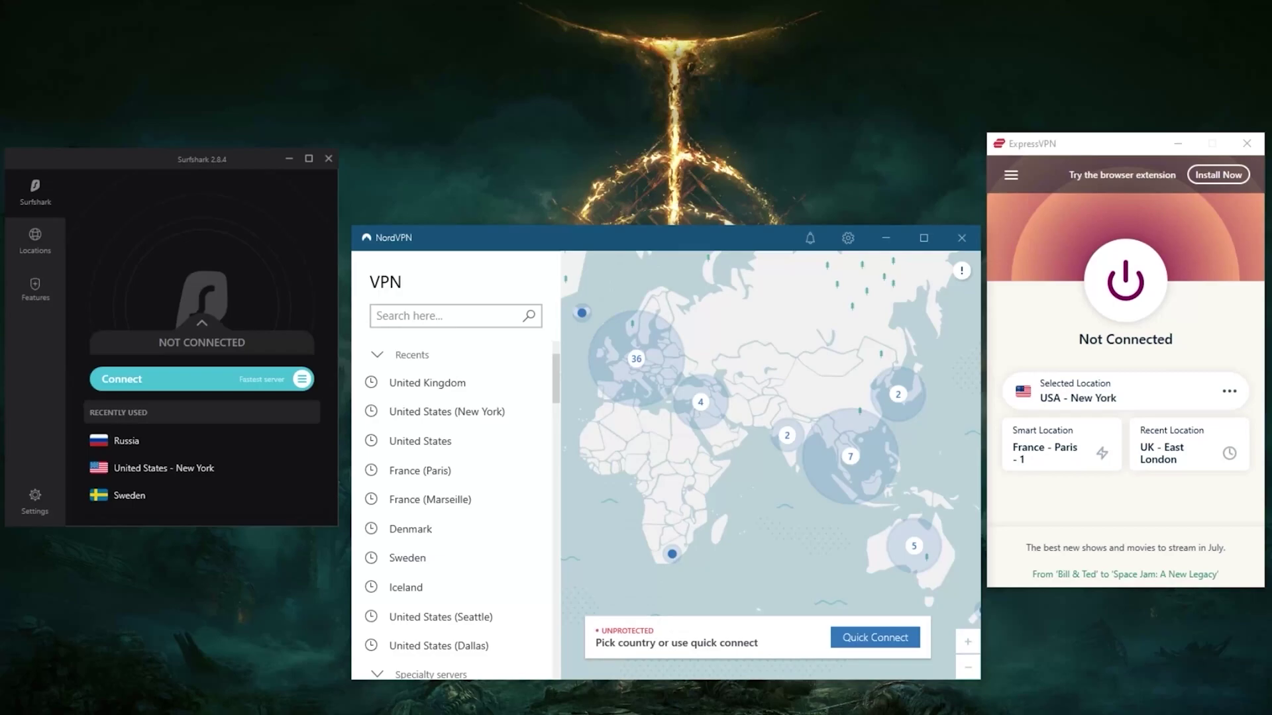
{"action": "key", "text": "alt+Tab"}
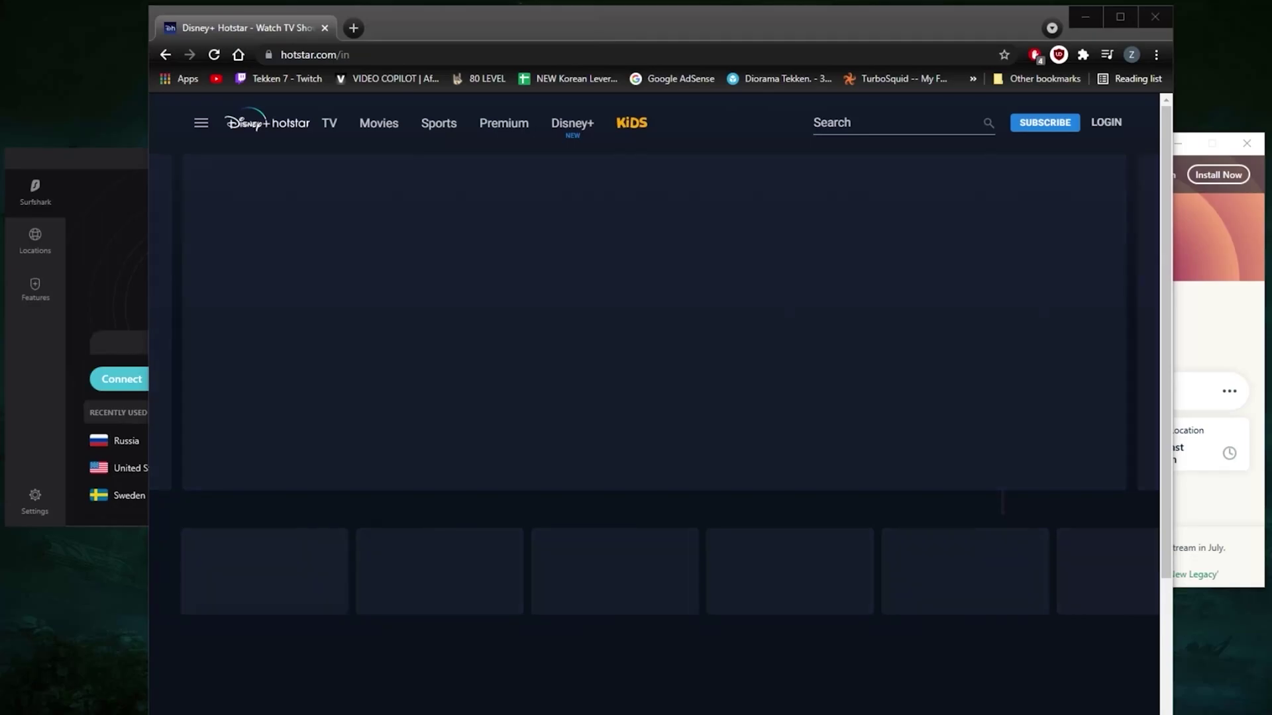
Step: Drag Chrome aside to reveal the NordVPN, Surfshark and ExpressVPN windows
{"action": "left_click_drag", "start_coordinate": [853, 33], "coordinate": [1271, 36]}
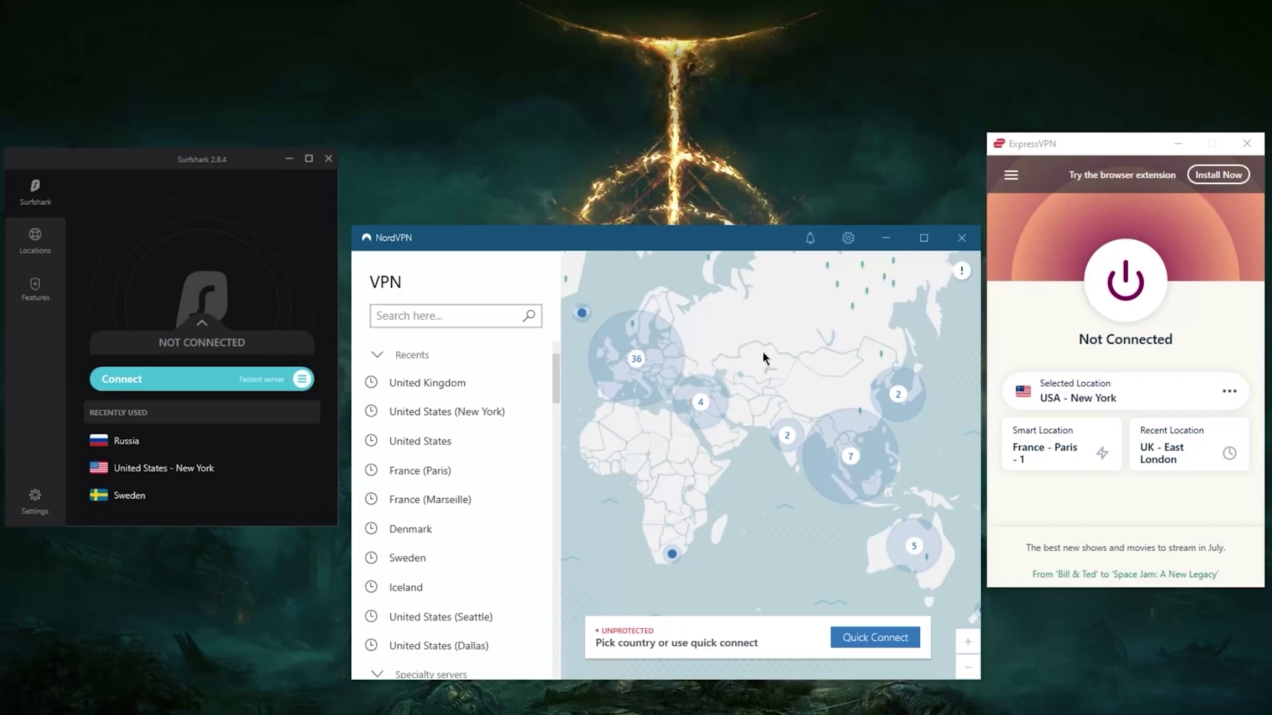
{"action": "left_click_drag", "start_coordinate": [762, 351], "coordinate": [762, 373]}
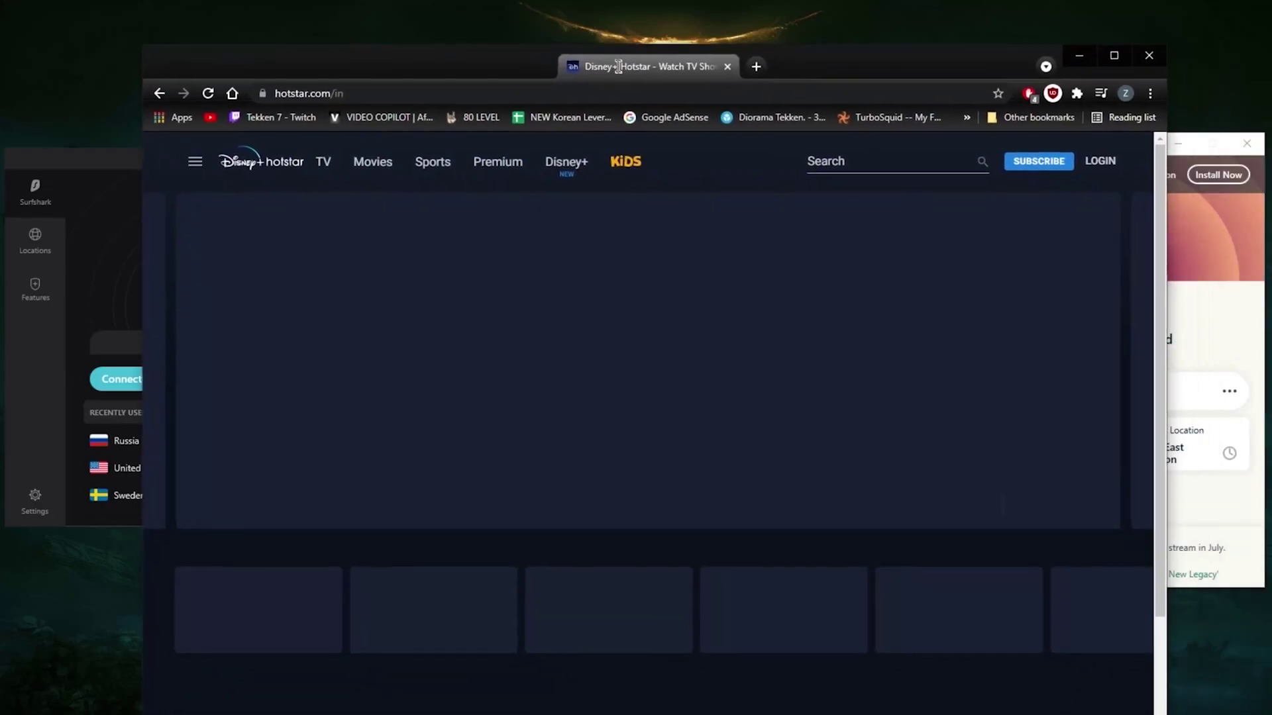
{"action": "left_click_drag", "start_coordinate": [623, 49], "coordinate": [614, 38]}
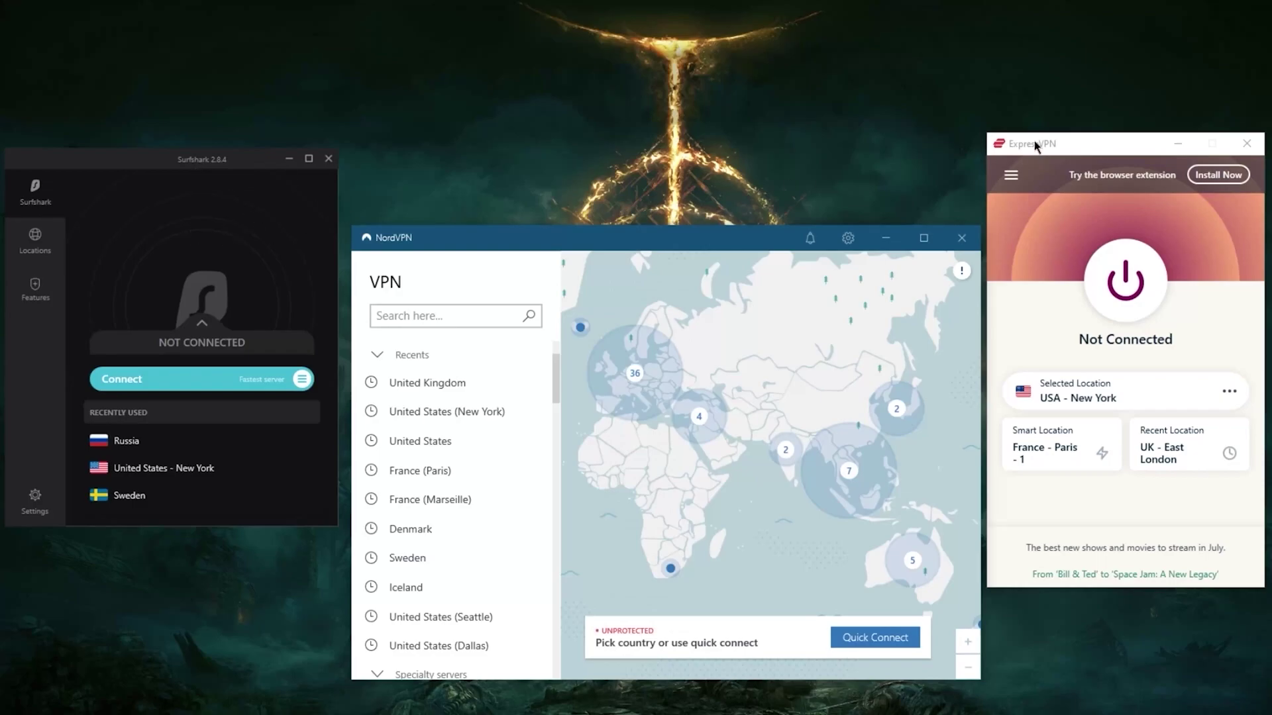
{"action": "left_click", "coordinate": [1035, 183]}
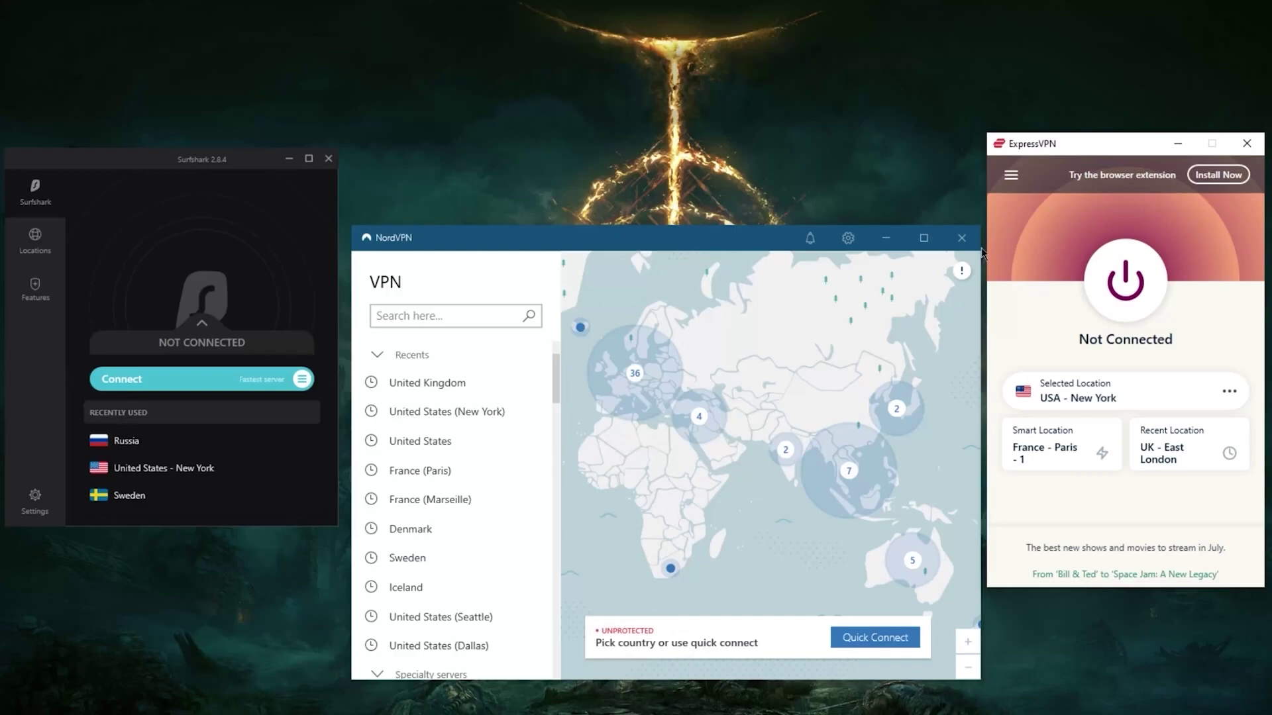
{"action": "left_click", "coordinate": [290, 230]}
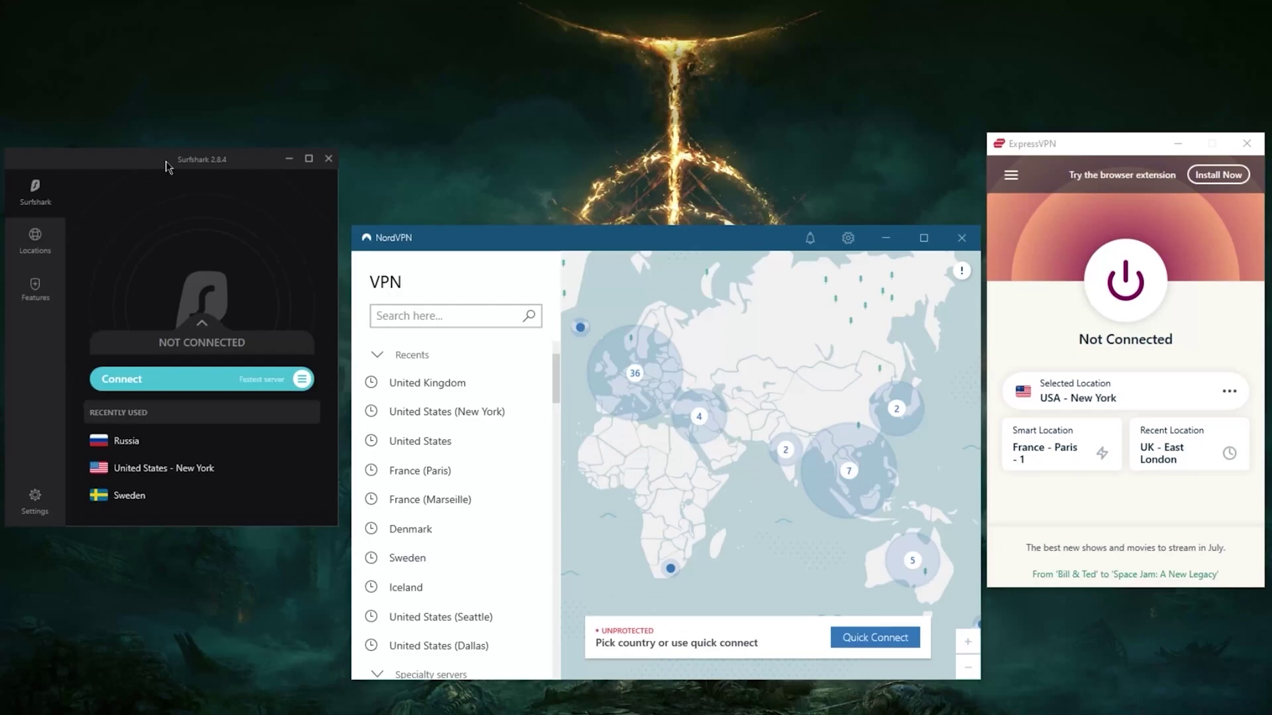
{"action": "left_click_drag", "start_coordinate": [170, 164], "coordinate": [177, 167]}
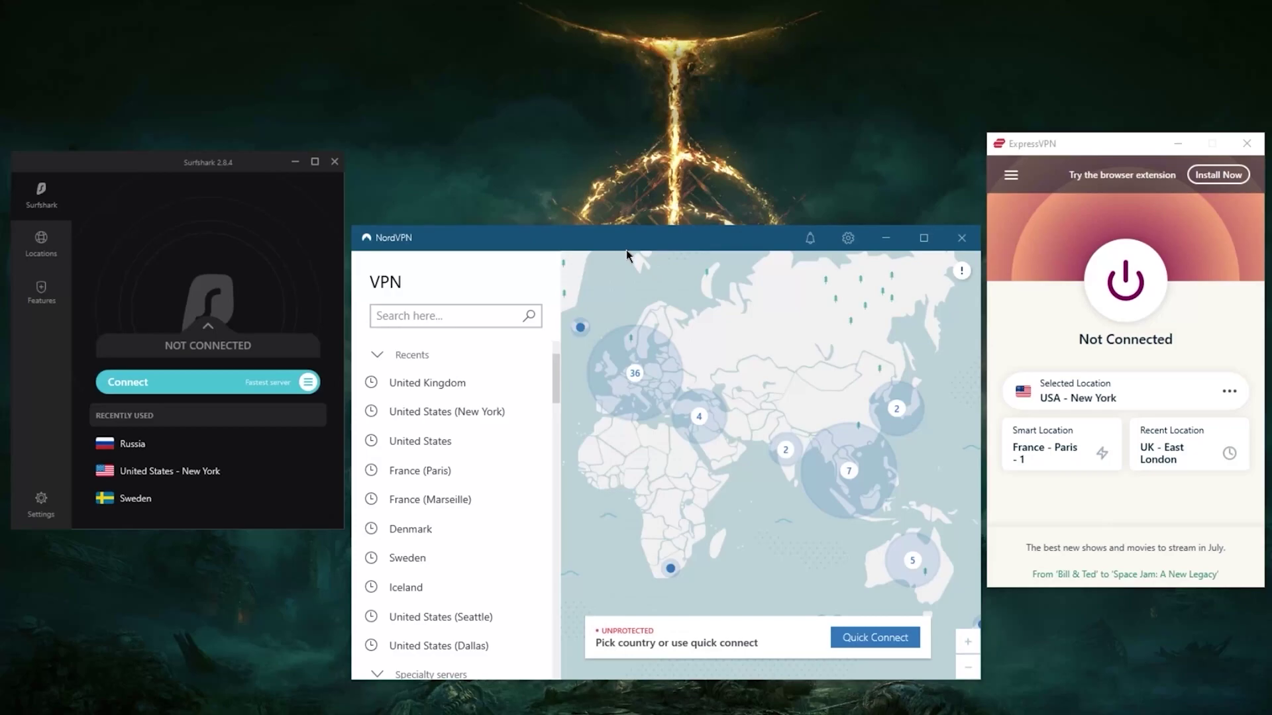
{"action": "left_click", "coordinate": [1029, 161]}
{"action": "left_click", "coordinate": [1035, 188]}
{"action": "left_click", "coordinate": [1010, 175]}
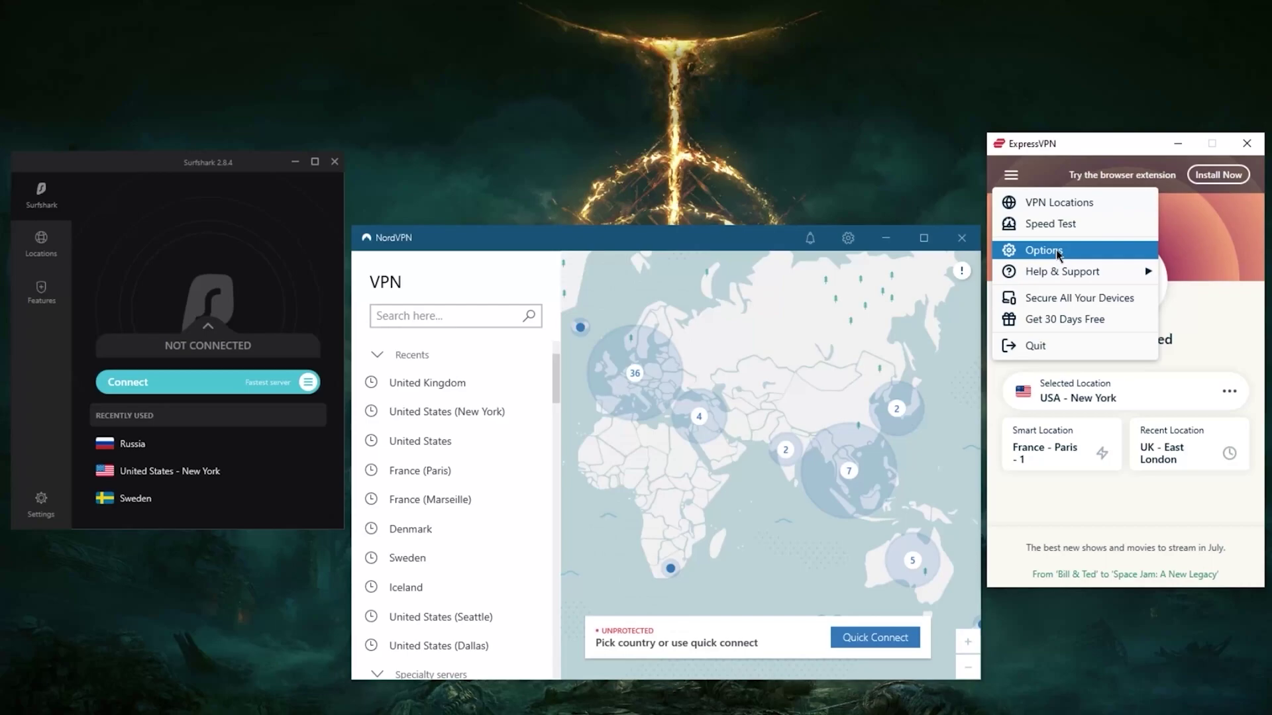
{"action": "left_click", "coordinate": [1058, 253]}
{"action": "left_click", "coordinate": [766, 186]}
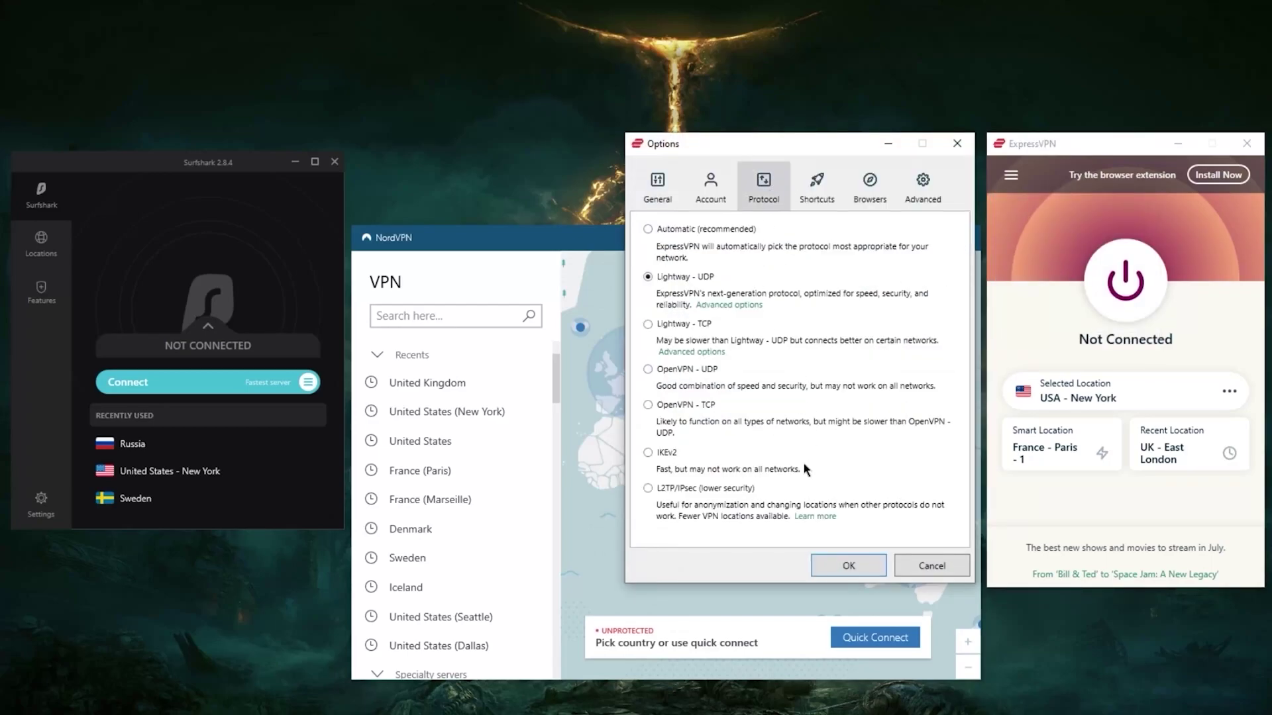
{"action": "left_click", "coordinate": [840, 563]}
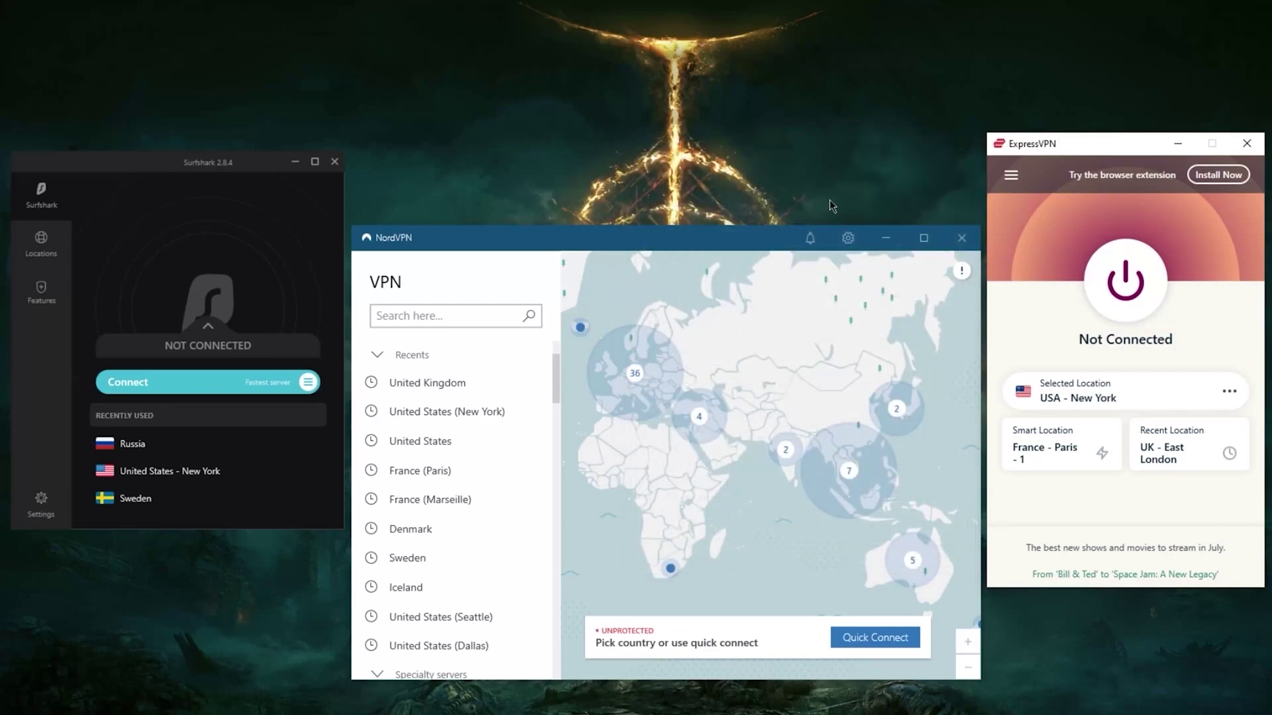
{"action": "left_click", "coordinate": [848, 238]}
{"action": "left_click", "coordinate": [402, 305]}
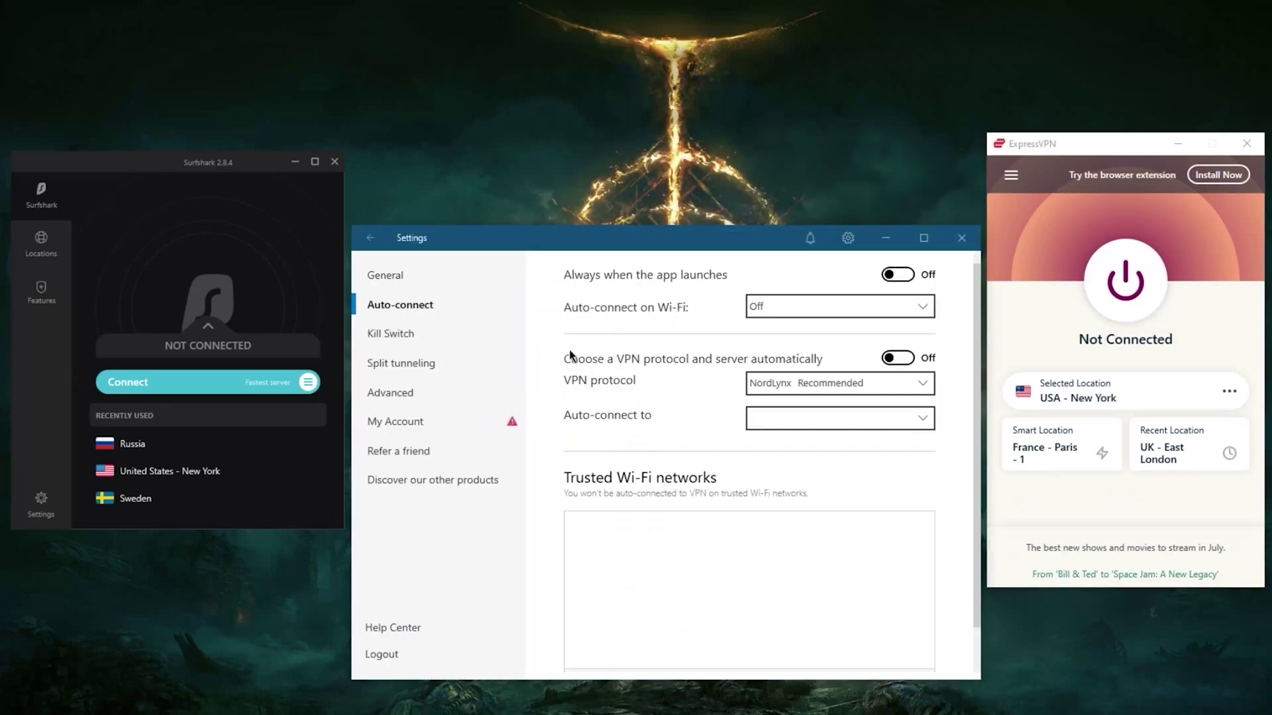
{"action": "left_click", "coordinate": [868, 389]}
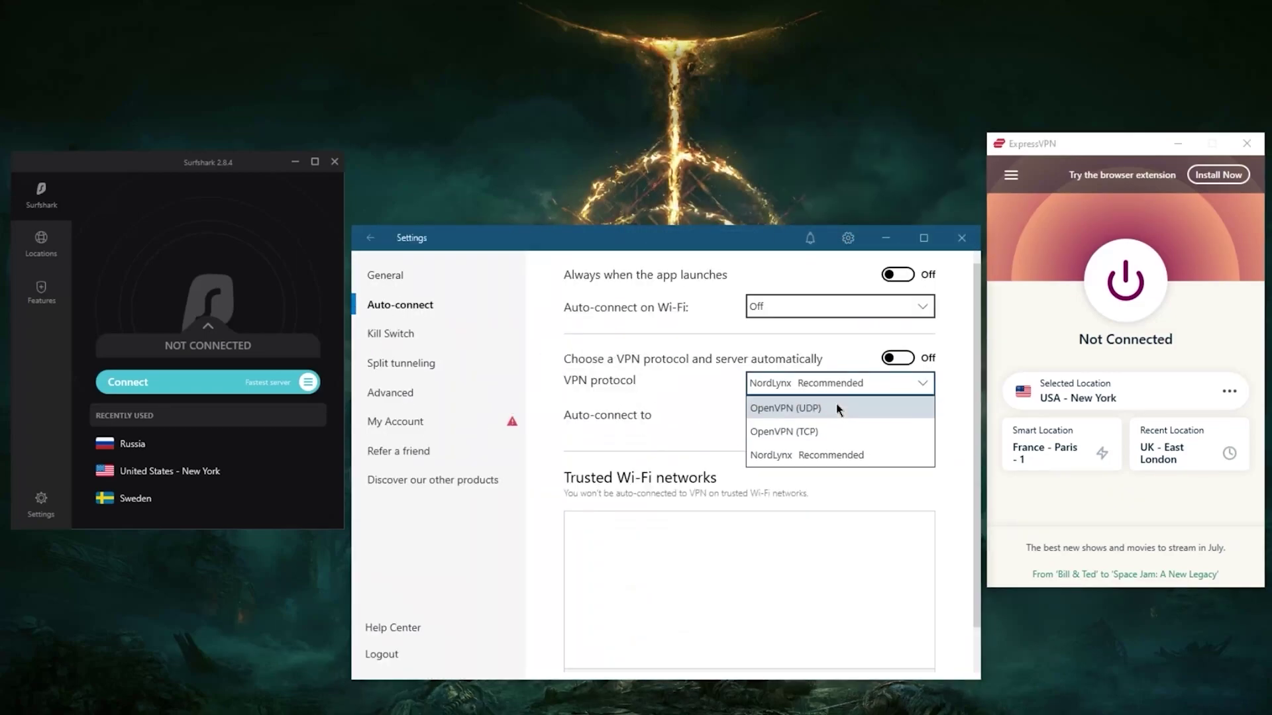
{"action": "left_click", "coordinate": [820, 456]}
{"action": "left_click", "coordinate": [369, 240]}
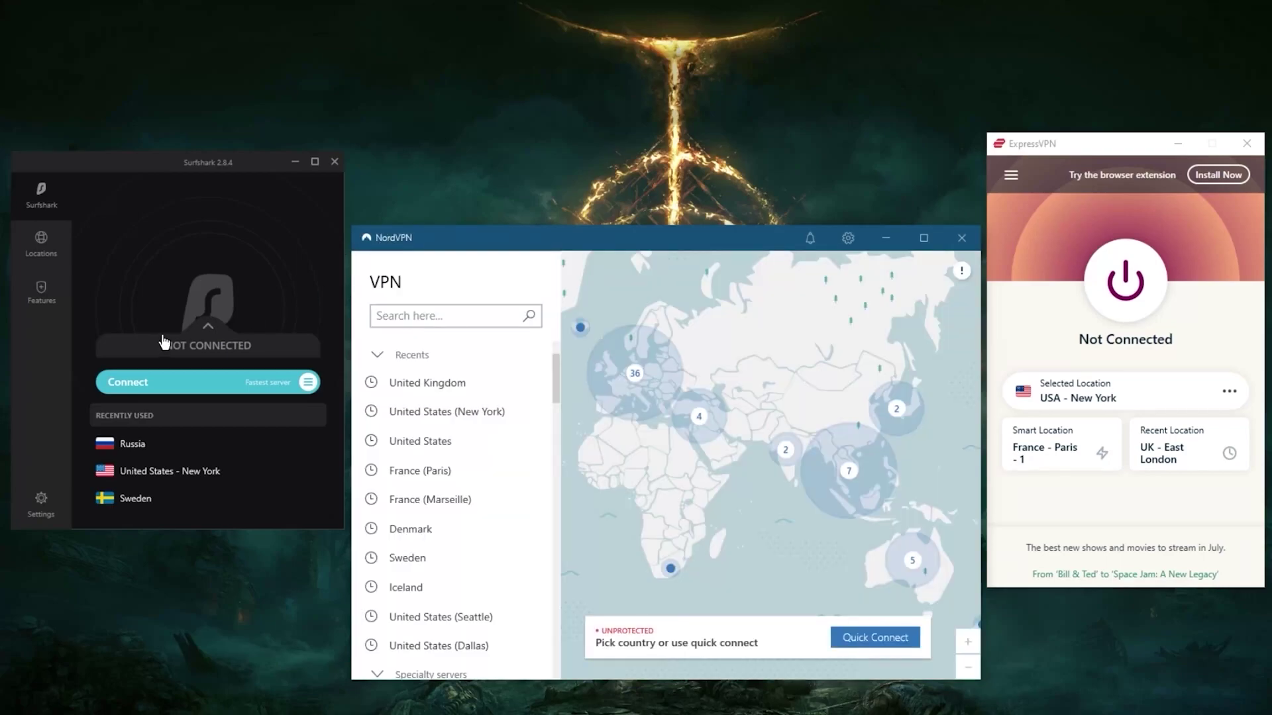
{"action": "left_click", "coordinate": [31, 510]}
{"action": "scroll", "coordinate": [211, 411], "scroll_direction": "down", "scroll_amount": 5}
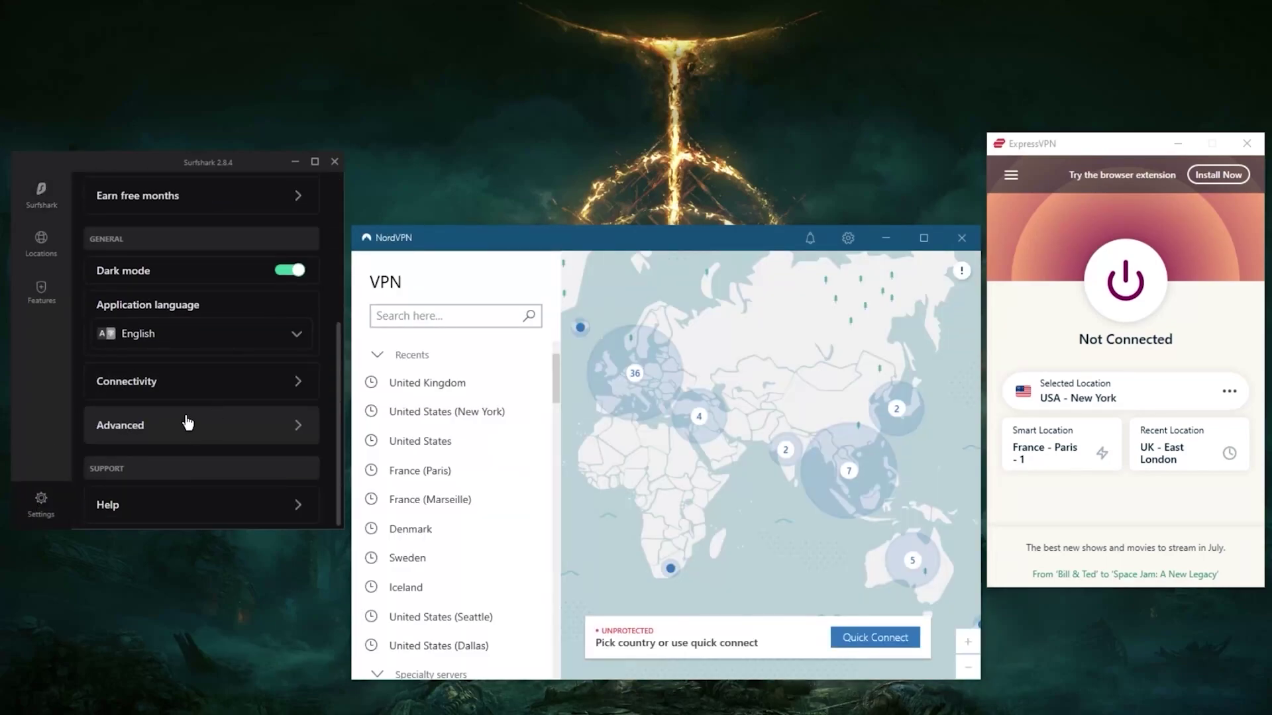
{"action": "left_click", "coordinate": [188, 424]}
{"action": "left_click", "coordinate": [205, 271]}
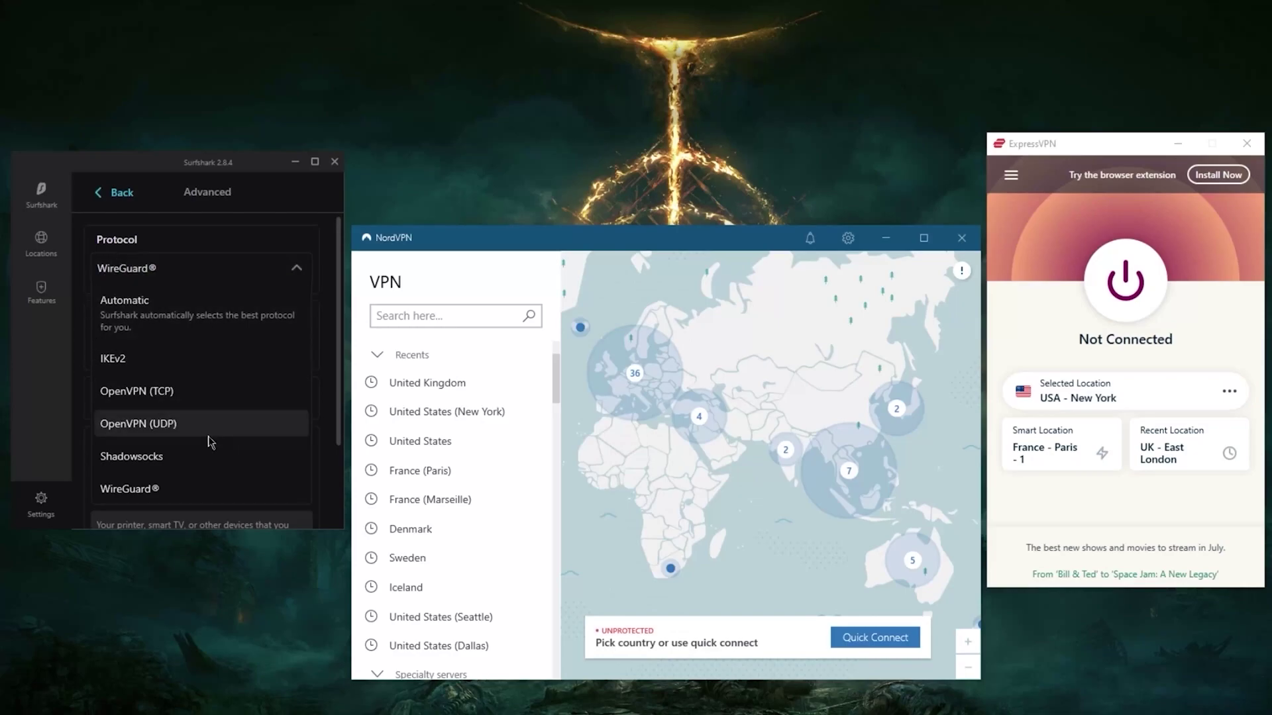
{"action": "left_click", "coordinate": [117, 193]}
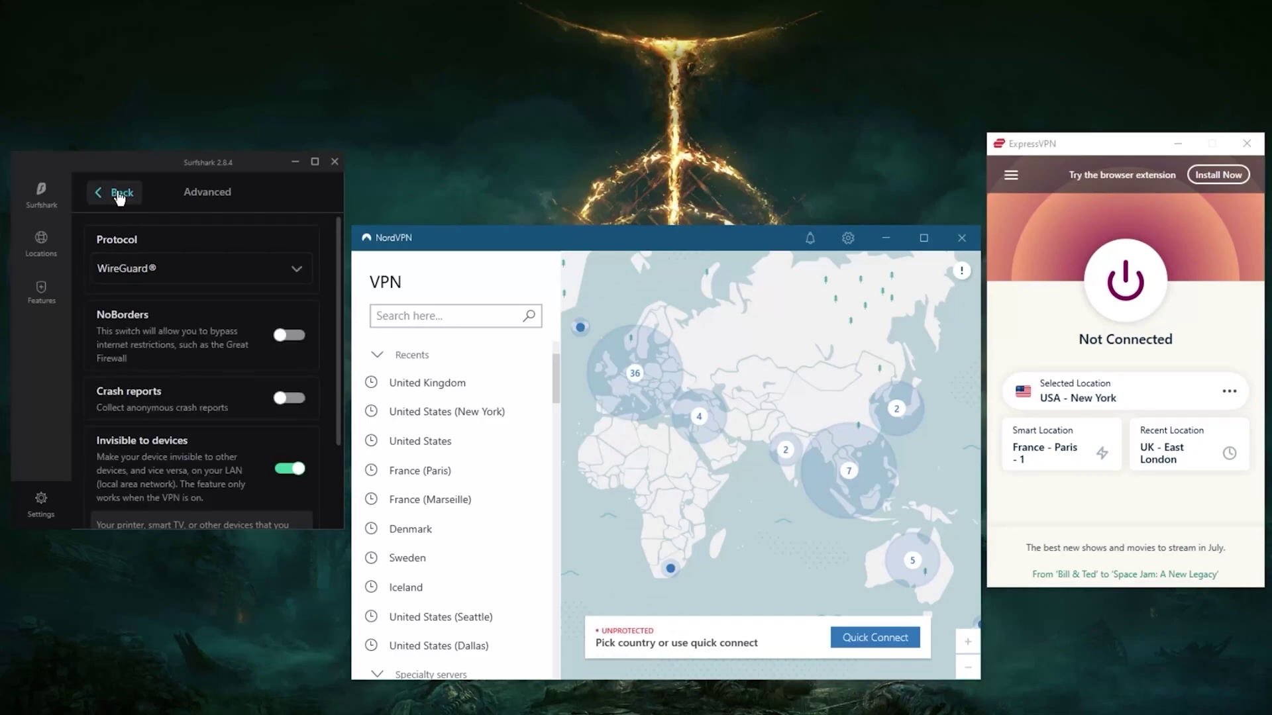
{"action": "left_click", "coordinate": [119, 194]}
{"action": "left_click", "coordinate": [41, 192]}
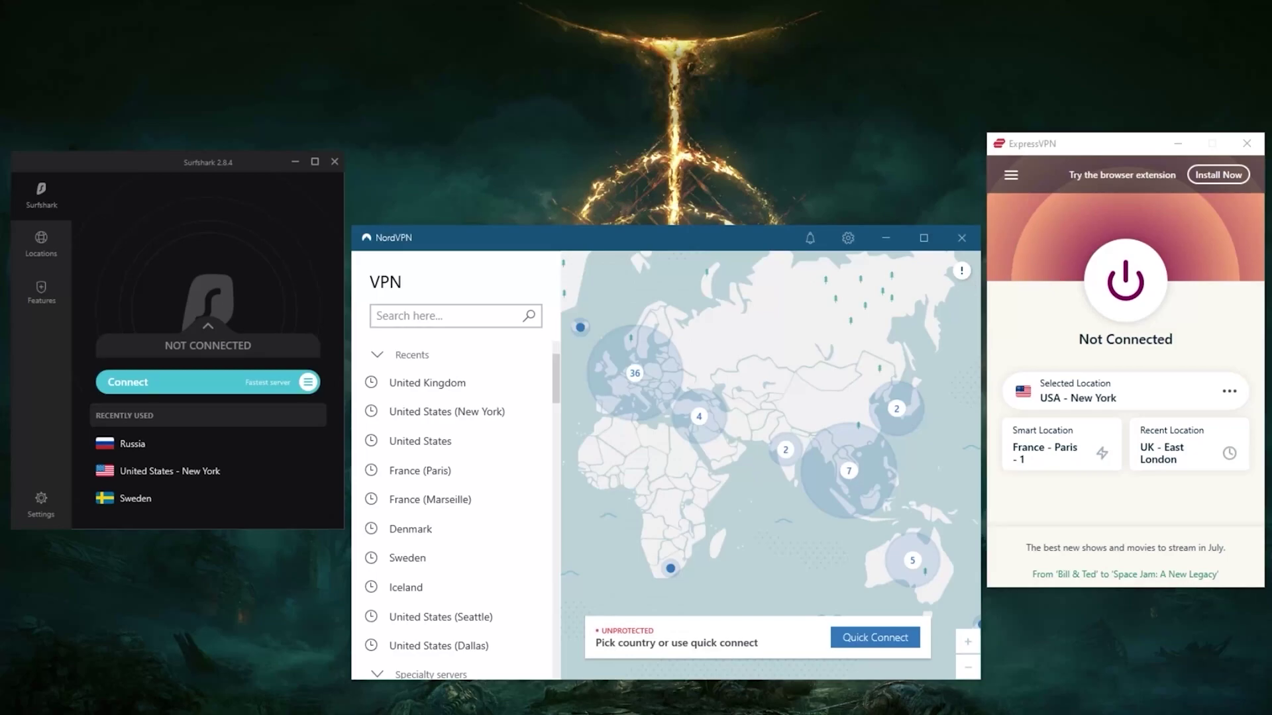
Step: Move the Hotstar browser to the top-left and bring ExpressVPN in front of it
{"action": "key", "text": "alt+Tab"}
{"action": "left_click_drag", "start_coordinate": [717, 99], "coordinate": [295, 36]}
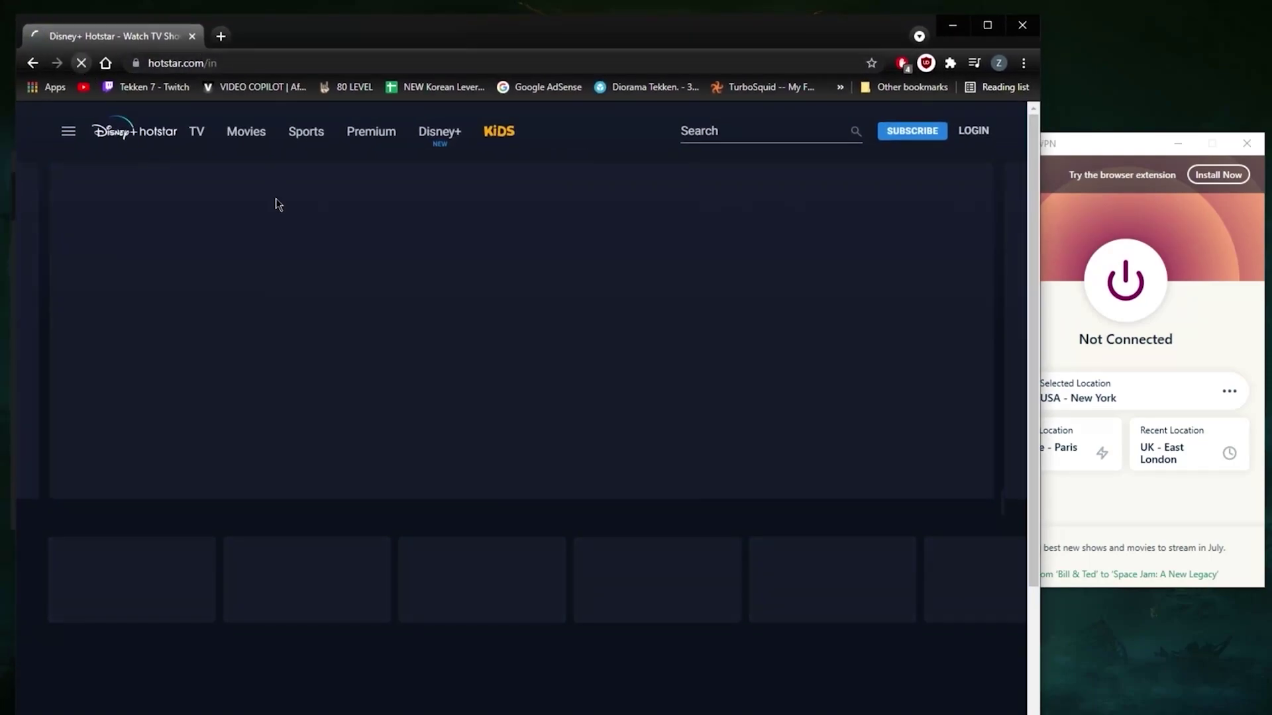
{"action": "left_click", "coordinate": [1103, 151]}
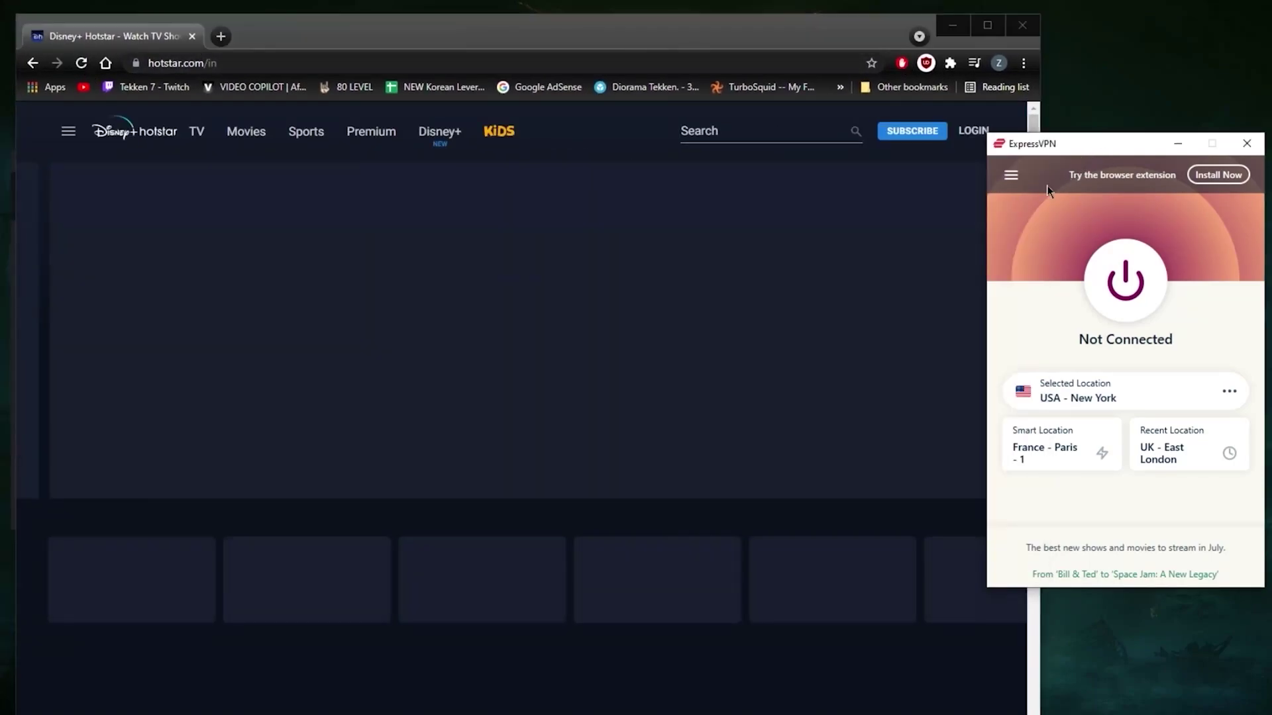
Step: Connect ExpressVPN to India through All Locations > Asia Pacific
{"action": "left_click", "coordinate": [1010, 176]}
{"action": "left_click", "coordinate": [1080, 204]}
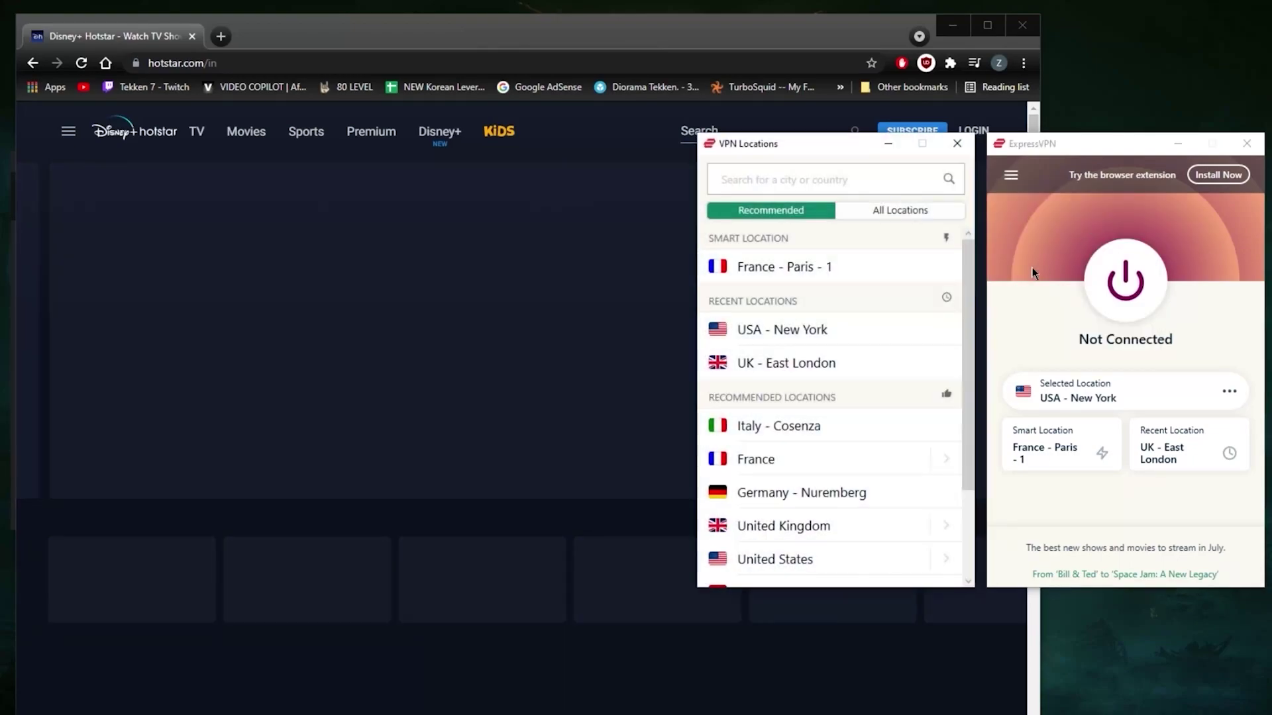
{"action": "left_click", "coordinate": [901, 211]}
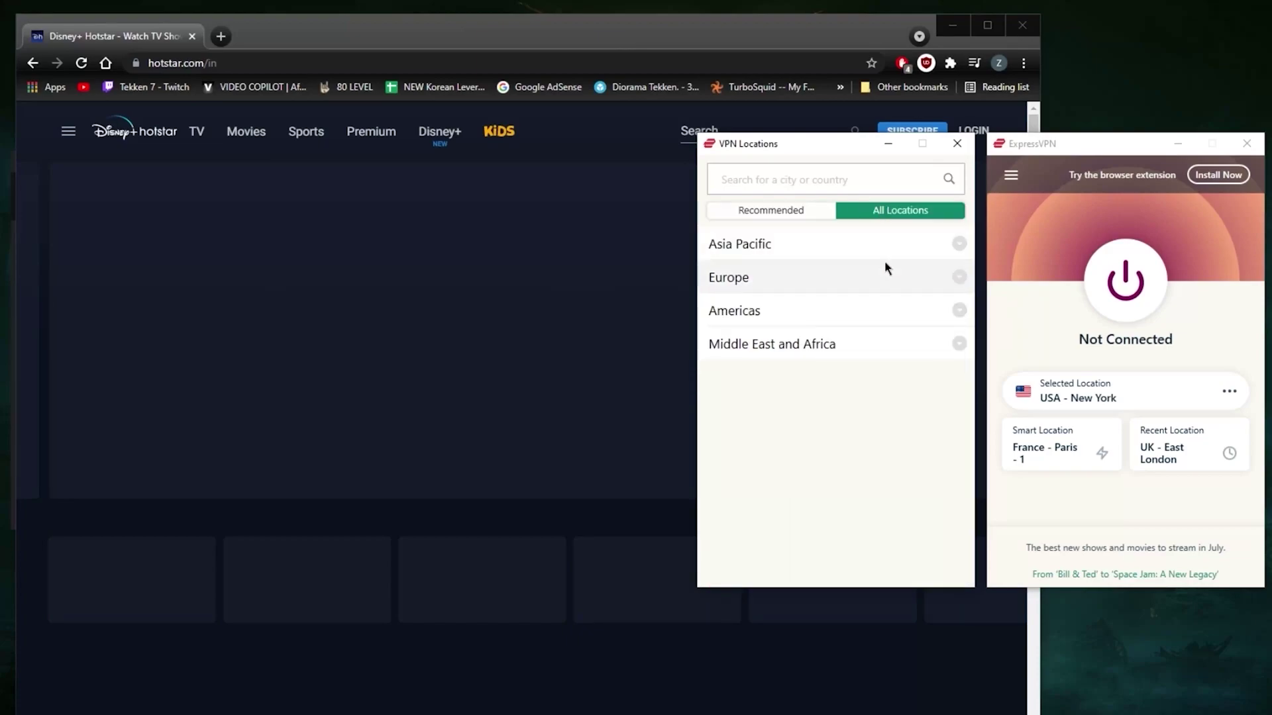
{"action": "left_click", "coordinate": [948, 245]}
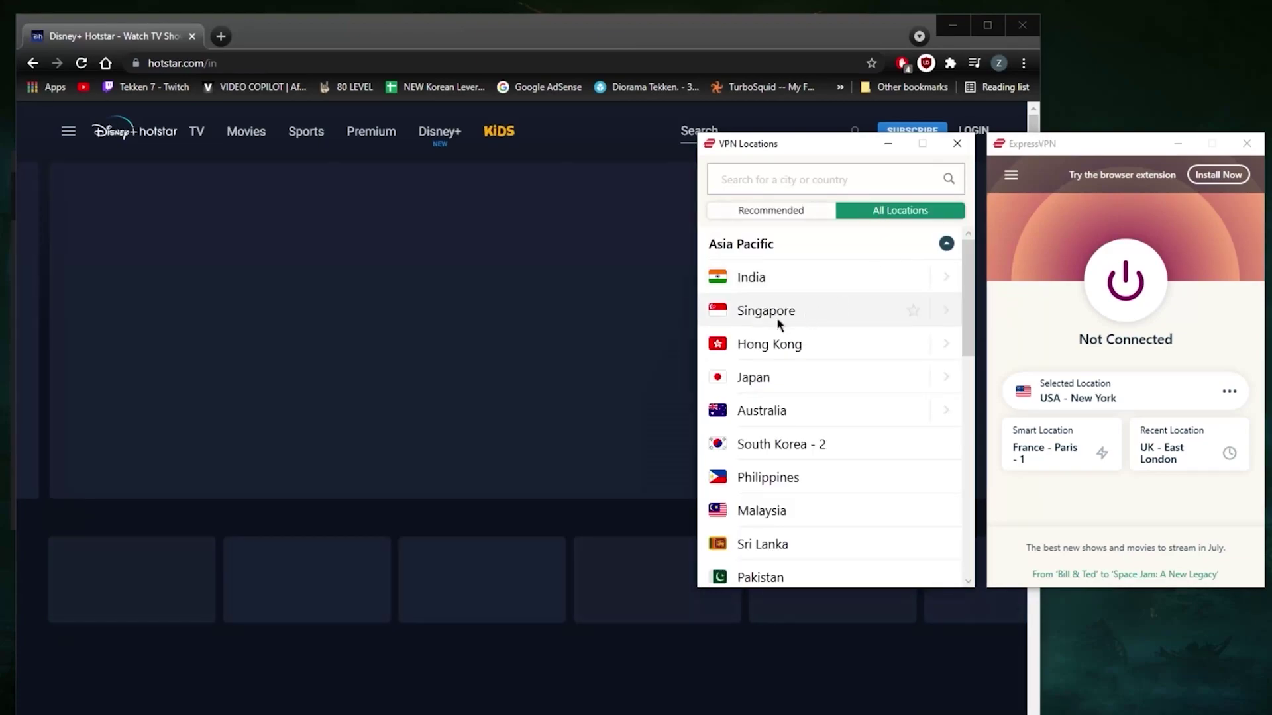
{"action": "left_click", "coordinate": [918, 277]}
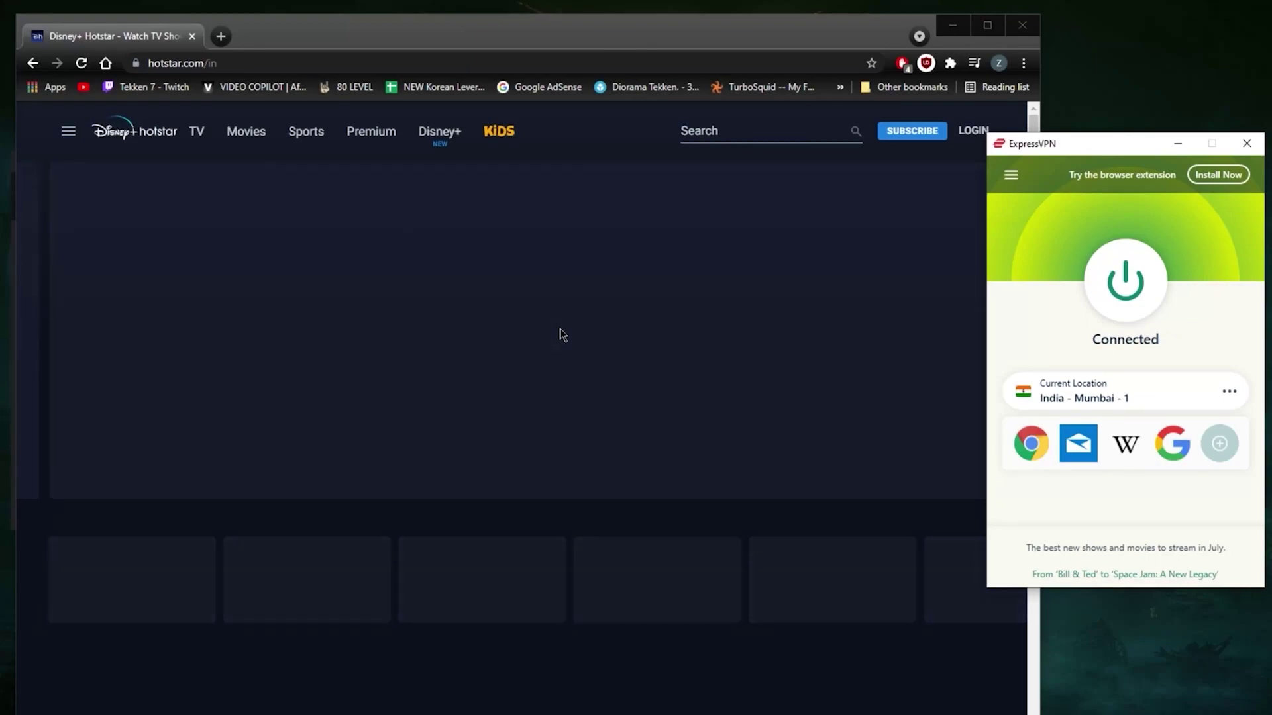
Step: Reload hotstar.com/in to show Hungama 2 and the Latest & Trending row
{"action": "left_click", "coordinate": [82, 63]}
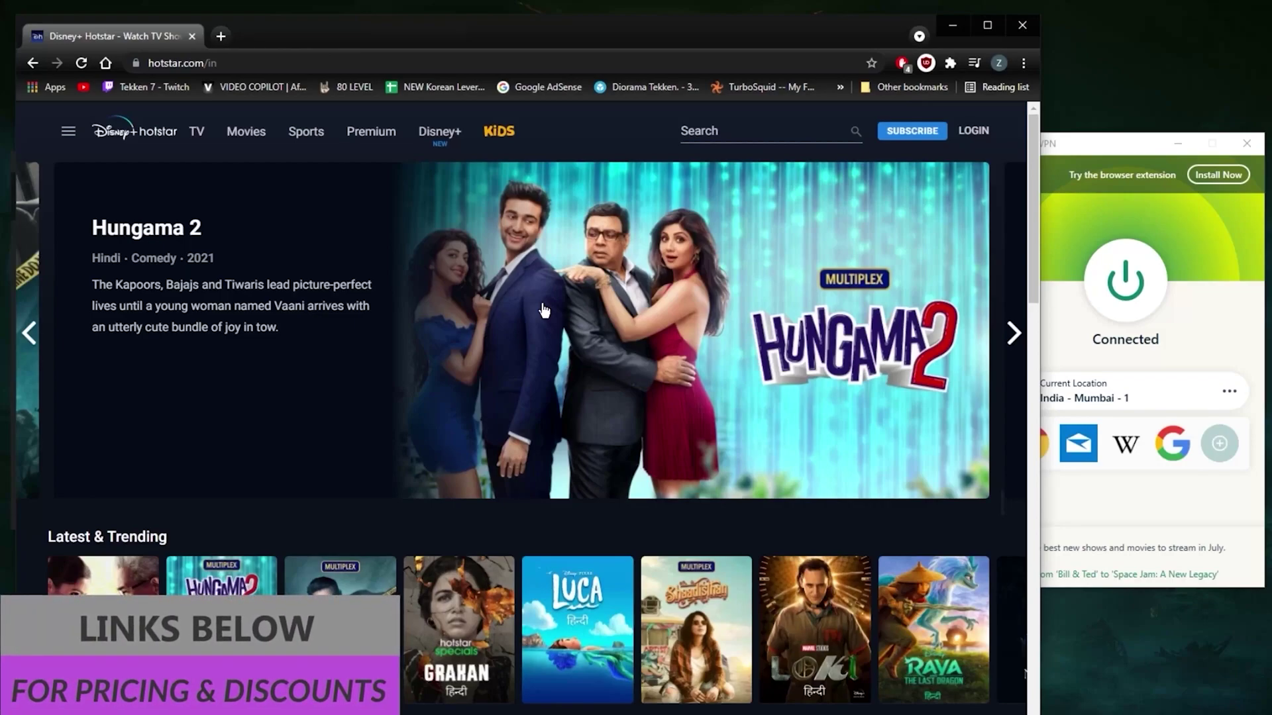
{"action": "left_click_drag", "start_coordinate": [526, 45], "coordinate": [635, 43]}
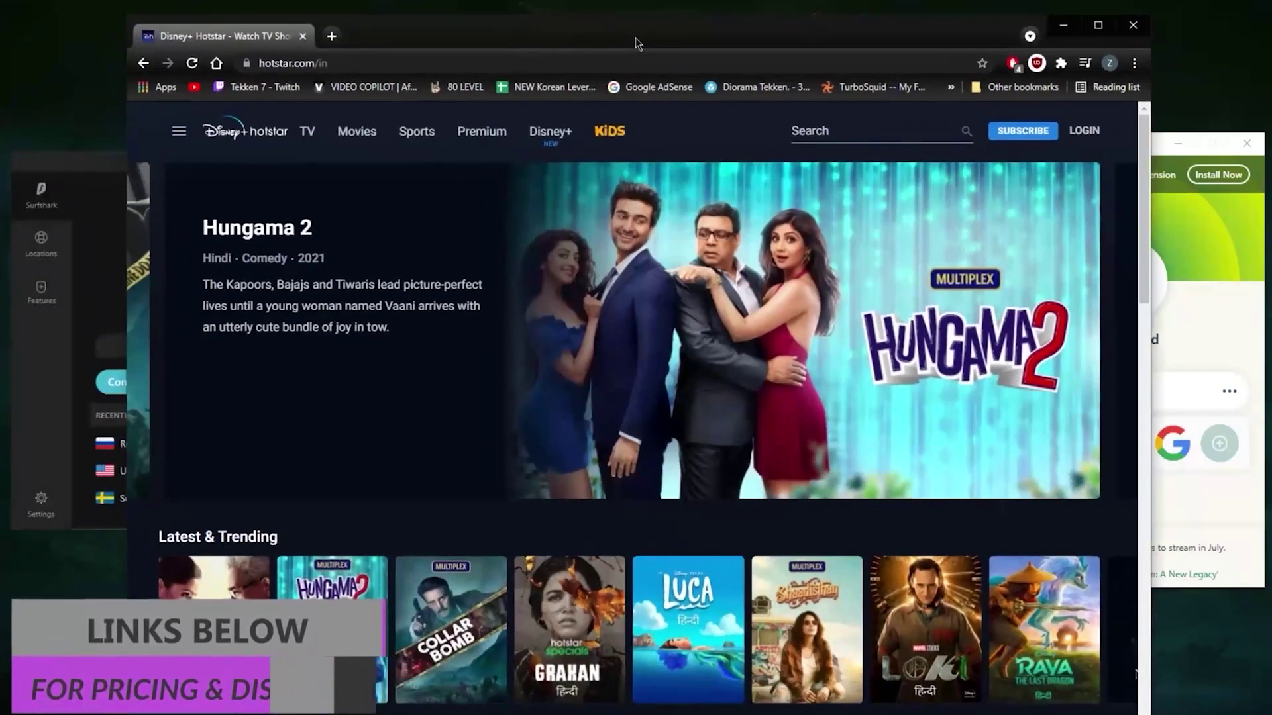
Step: Close the Hotstar browser, leaving NordVPN and ExpressVPN in front
{"action": "left_click", "coordinate": [1133, 26]}
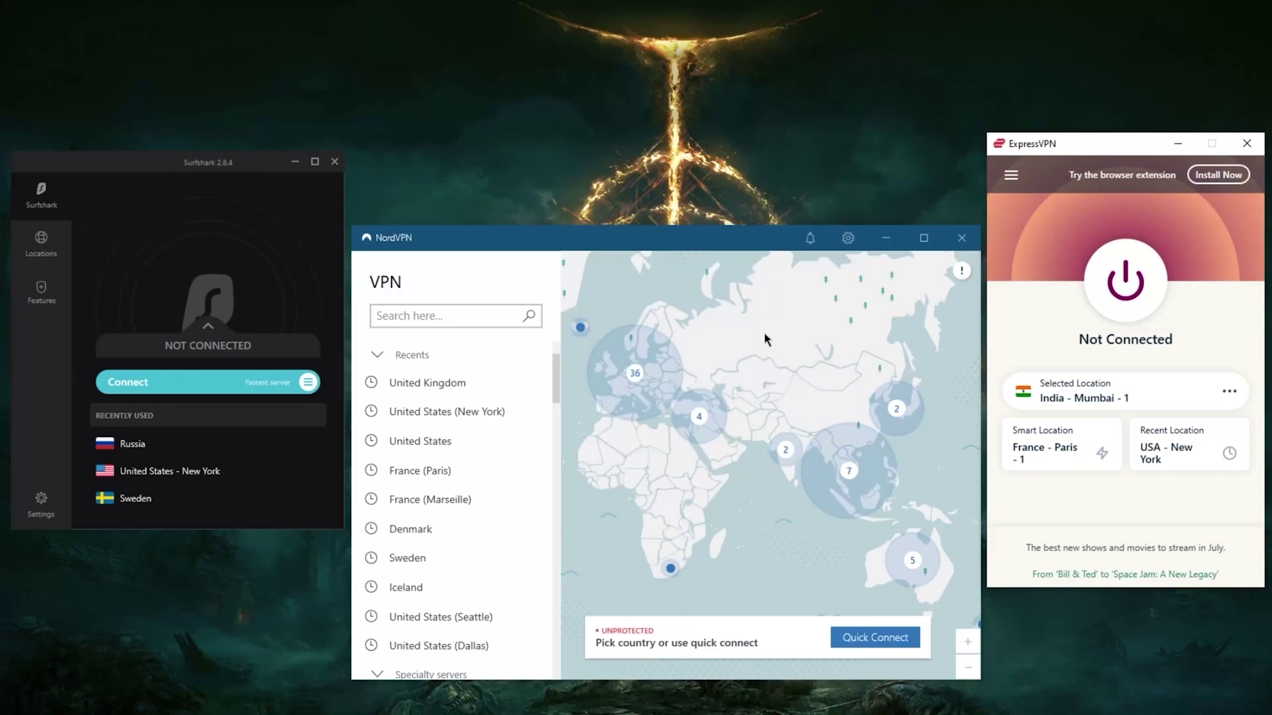
{"action": "left_click", "coordinate": [430, 244]}
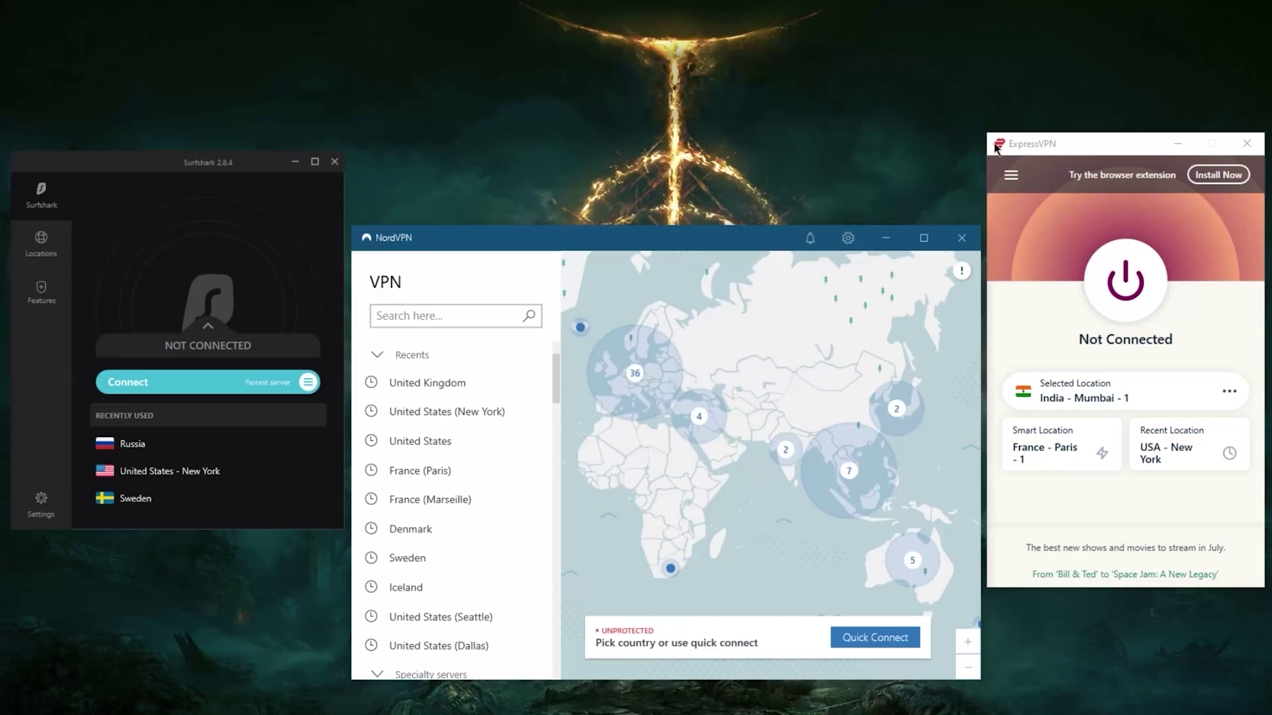
{"action": "left_click", "coordinate": [1020, 154]}
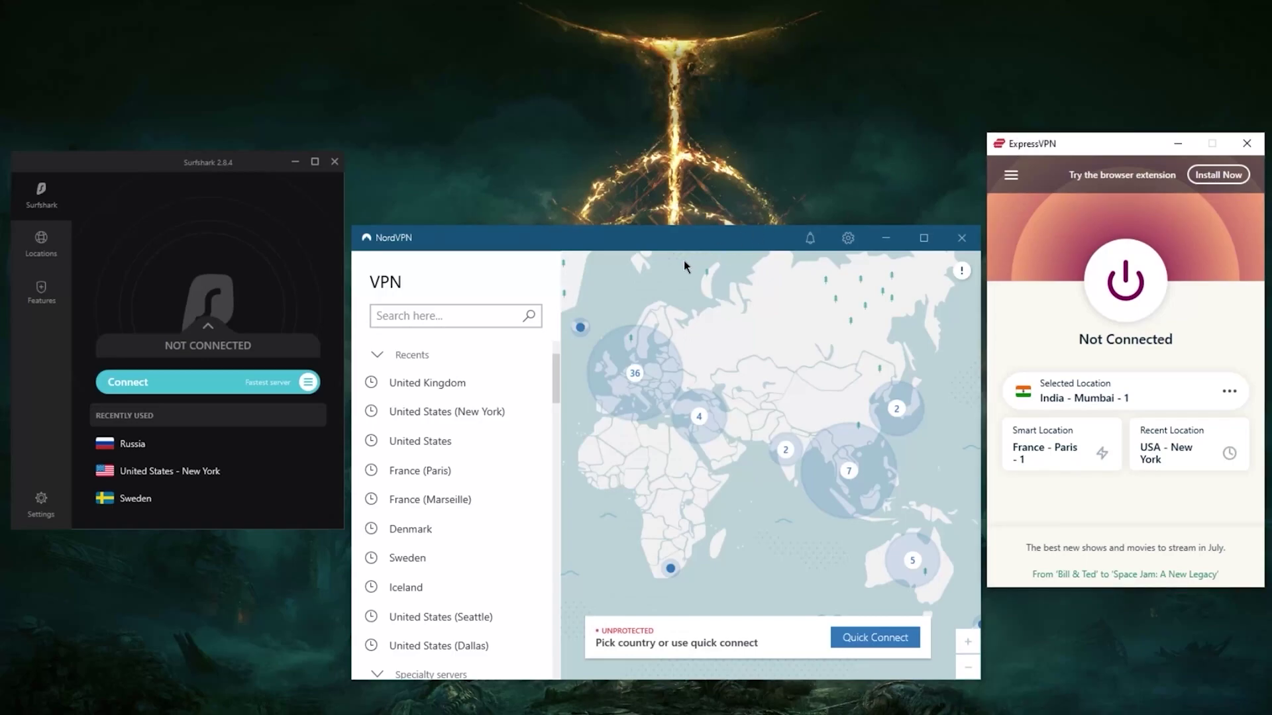